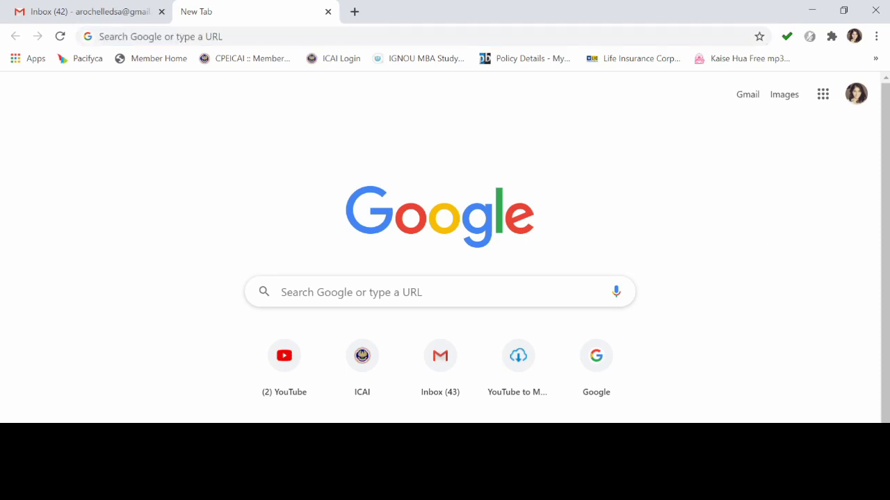
# Scroll past the tablet unboxing footage to the Chrome New Tab page.
pyautogui.scroll(-1, 767, 252)
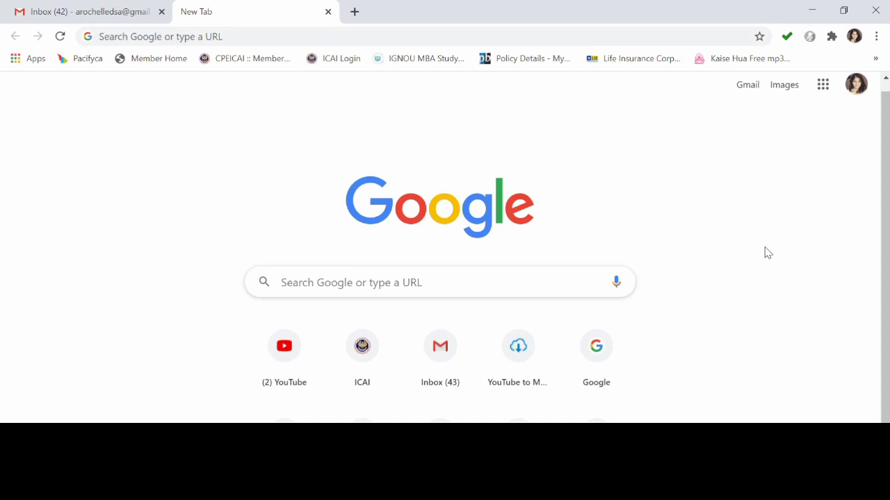
# Google 'xp pen star' for the G960 latest driver and open the Star G960 download result.
pyautogui.click(417, 282)
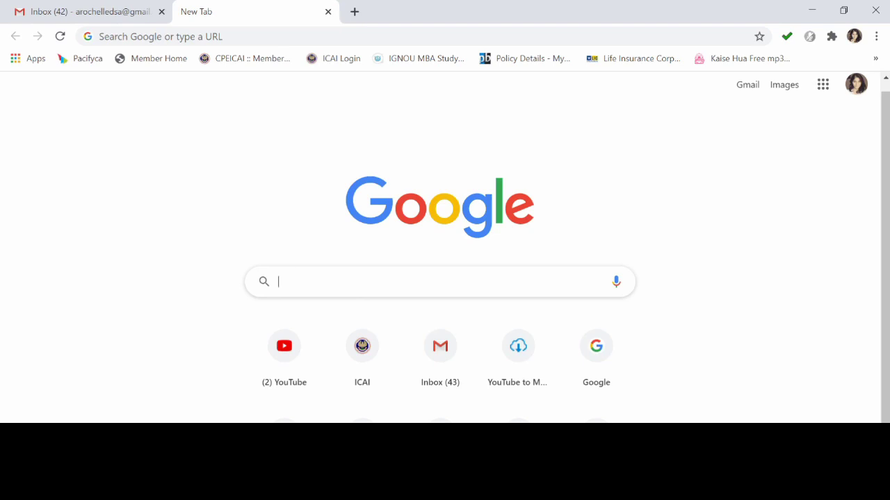
pyautogui.write('xp pen star')
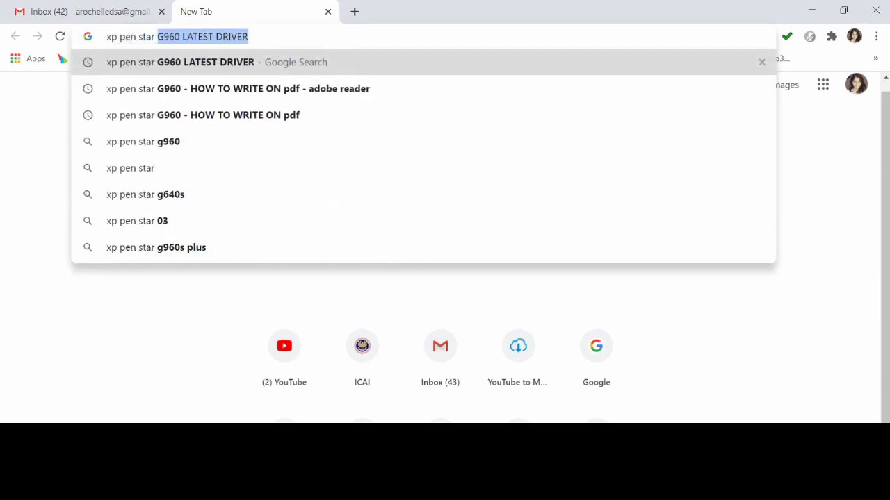
pyautogui.press('Return')
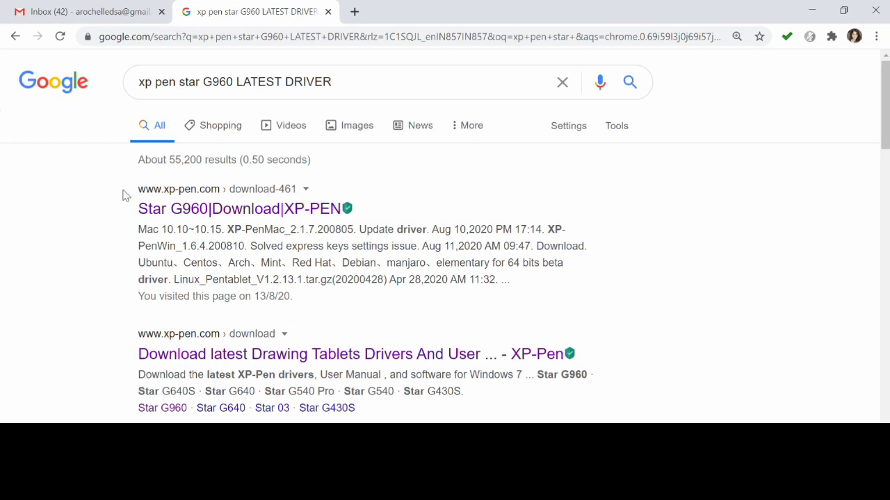
pyautogui.click(201, 210)
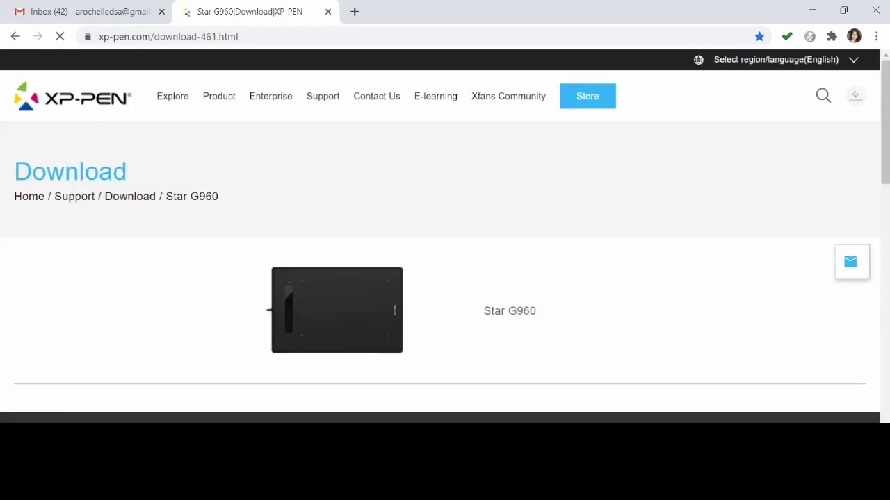
# Scroll to the Windows 7/8/10 XP-PenWin 1.6.4 driver, then minimize Chrome to the desktop.
pyautogui.scroll(-2, 604, 338)
pyautogui.scroll(-1, 580, 308)
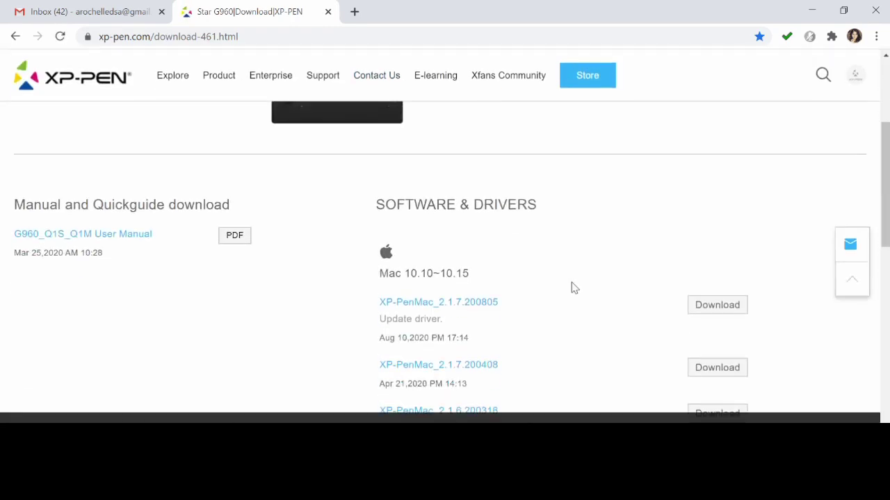
pyautogui.scroll(-1, 572, 287)
pyautogui.scroll(-1, 572, 288)
pyautogui.scroll(-1, 572, 288)
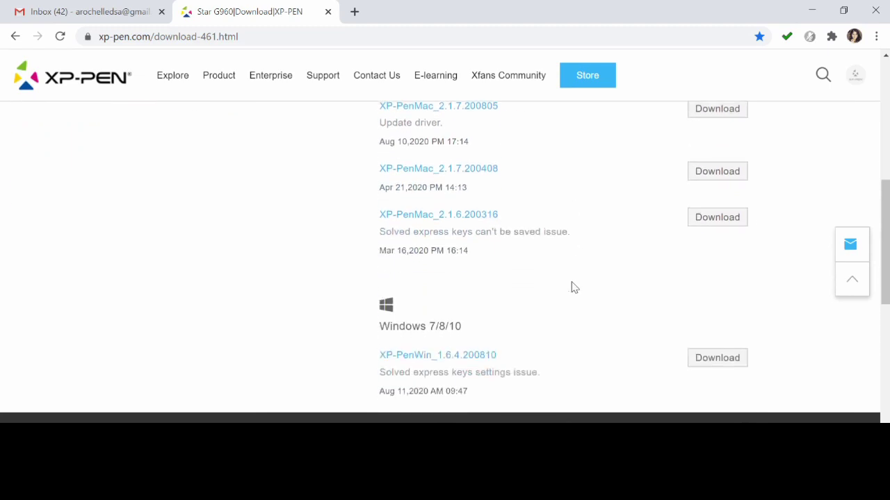
pyautogui.scroll(-1, 572, 288)
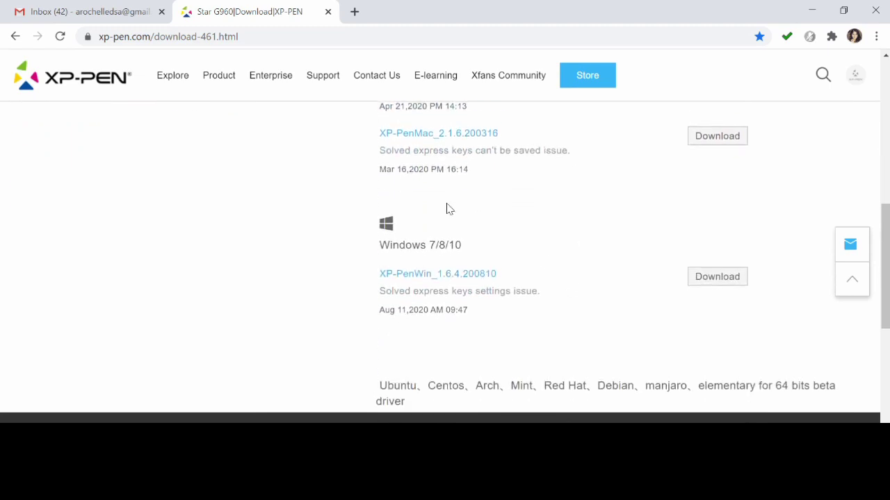
pyautogui.scroll(2, 424, 174)
pyautogui.scroll(-4, 487, 208)
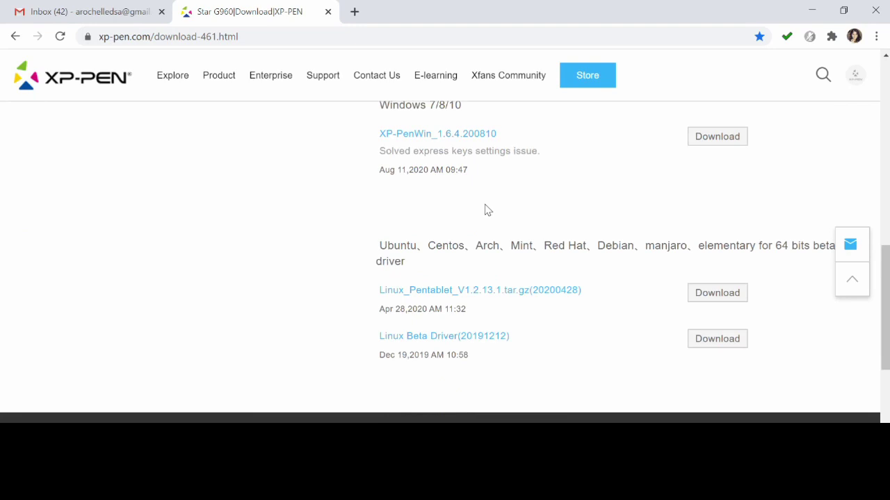
pyautogui.scroll(1, 508, 340)
pyautogui.scroll(1, 508, 340)
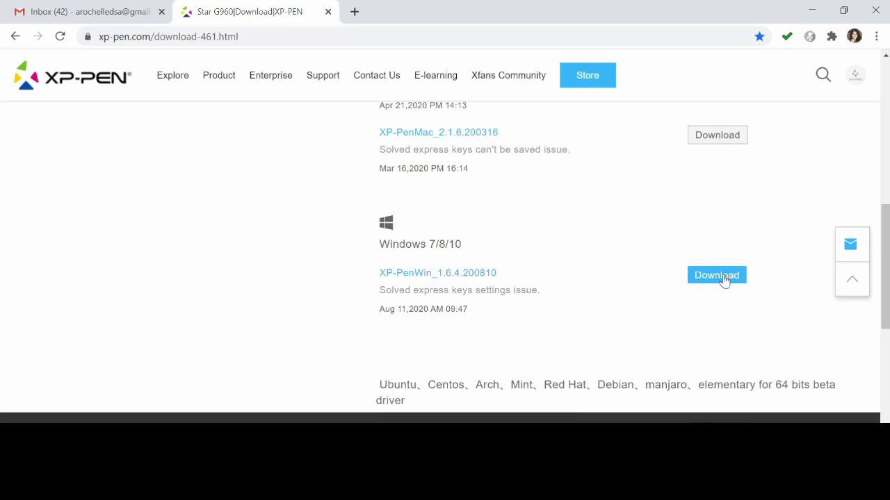
pyautogui.click(811, 9)
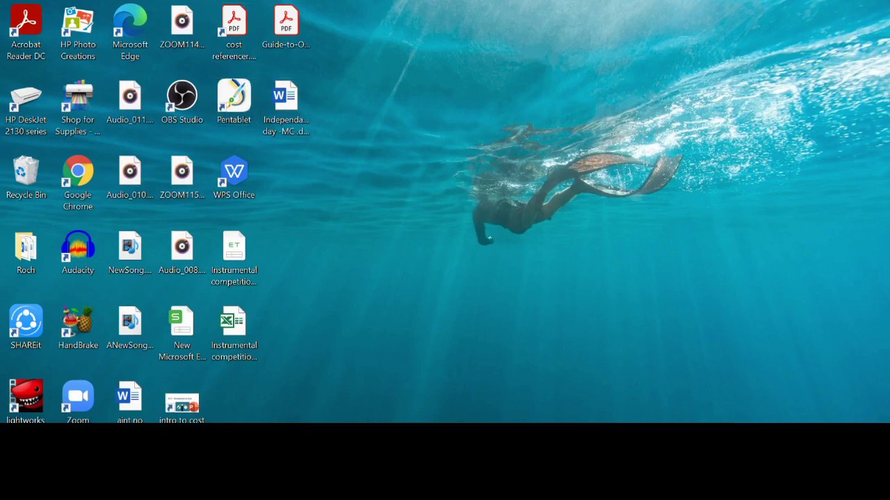
# Open PenTablet settings from the system tray and drag the window to the left edge.
pyautogui.click(651, 404)
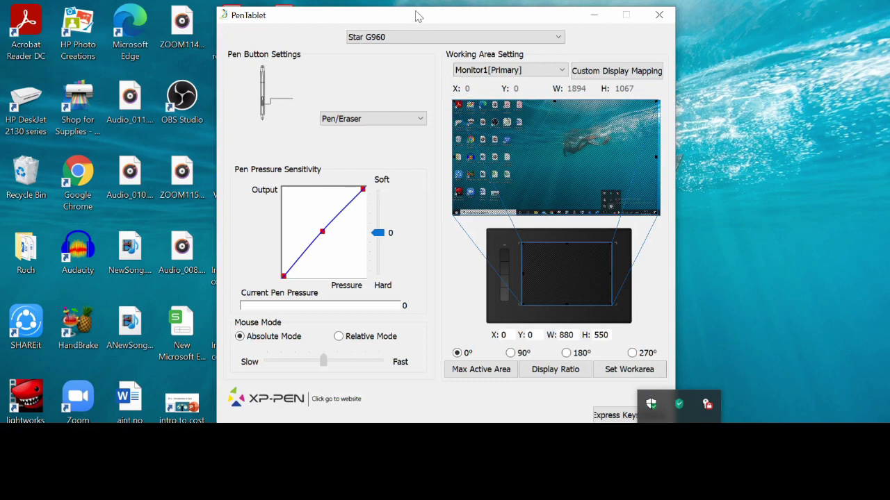
pyautogui.moveTo(418, 15)
pyautogui.mouseDown()
pyautogui.moveTo(185, 12)
pyautogui.moveTo(208, 12)
pyautogui.mouseUp()
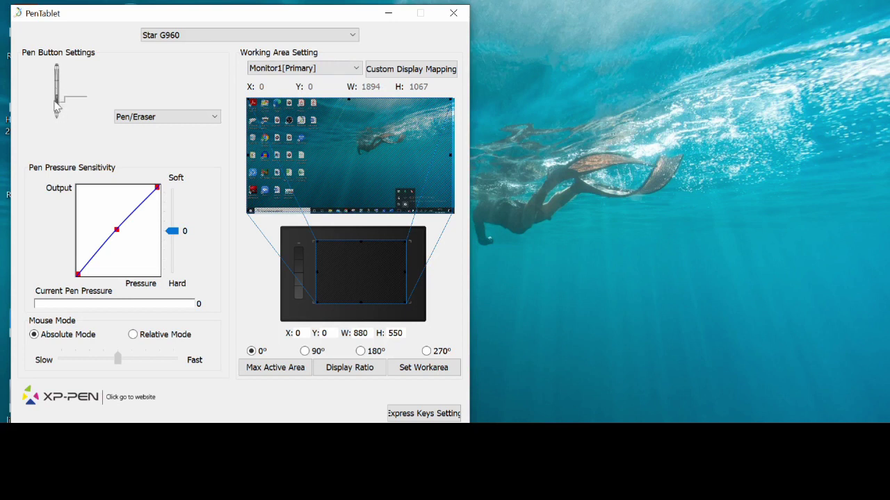
pyautogui.click(194, 123)
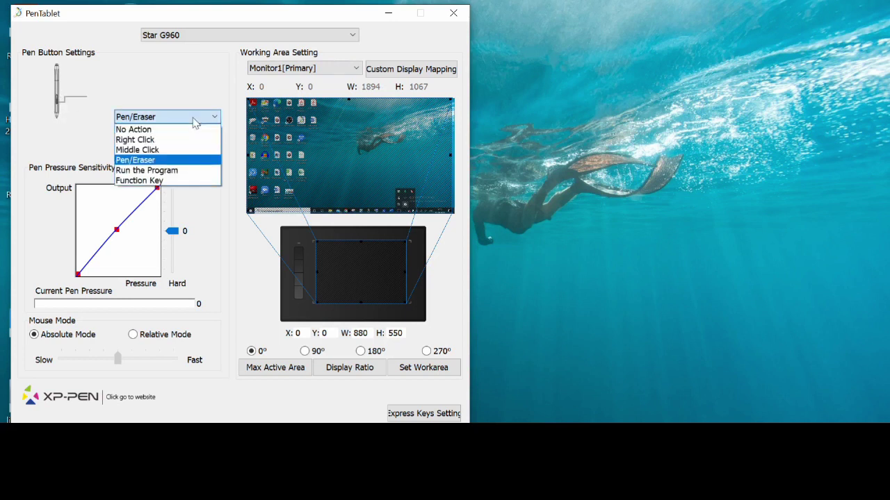
pyautogui.click(149, 161)
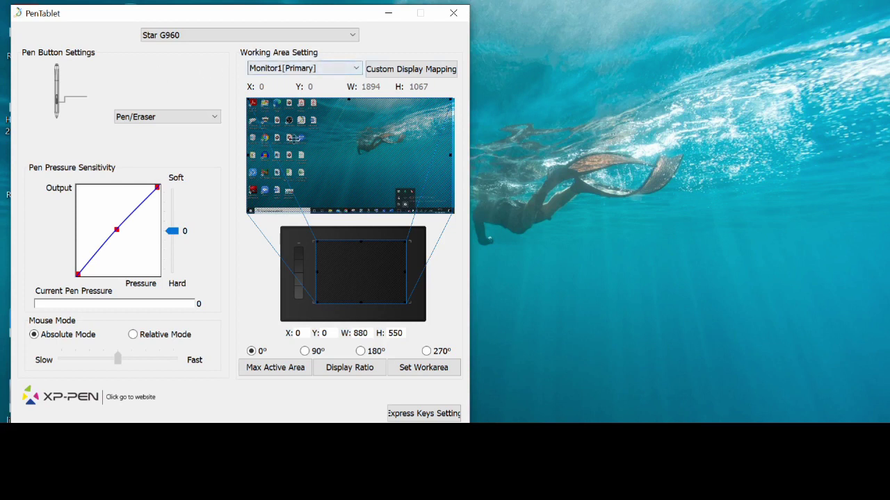
pyautogui.click(212, 116)
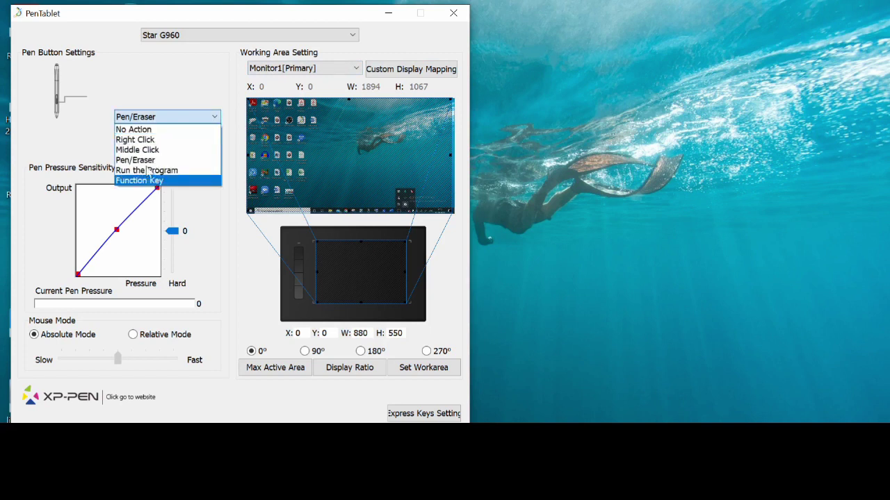
pyautogui.click(165, 76)
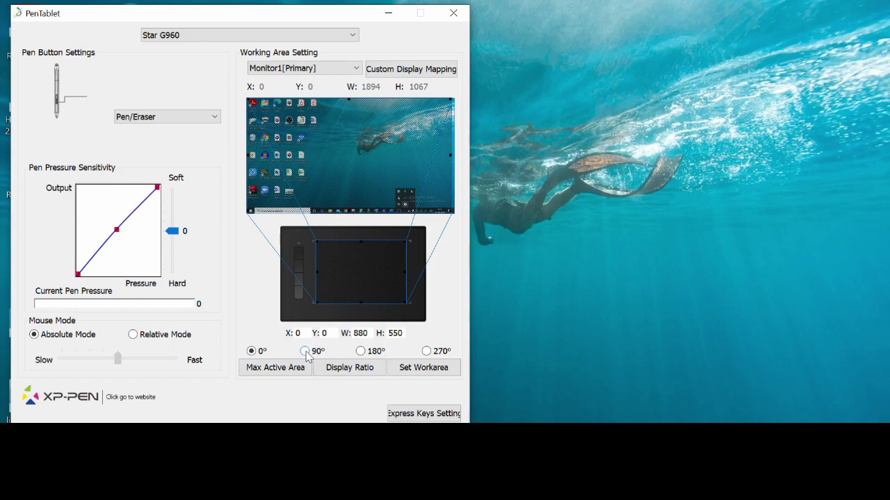
pyautogui.click(305, 353)
pyautogui.click(361, 352)
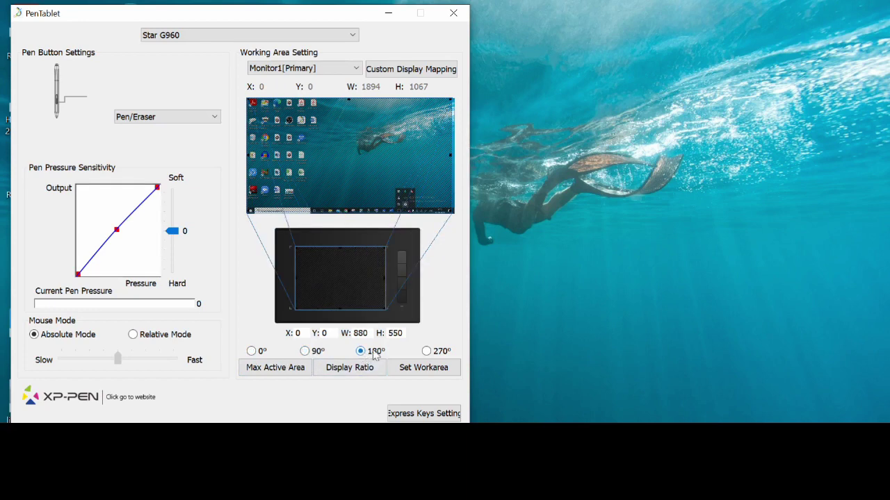
pyautogui.click(426, 351)
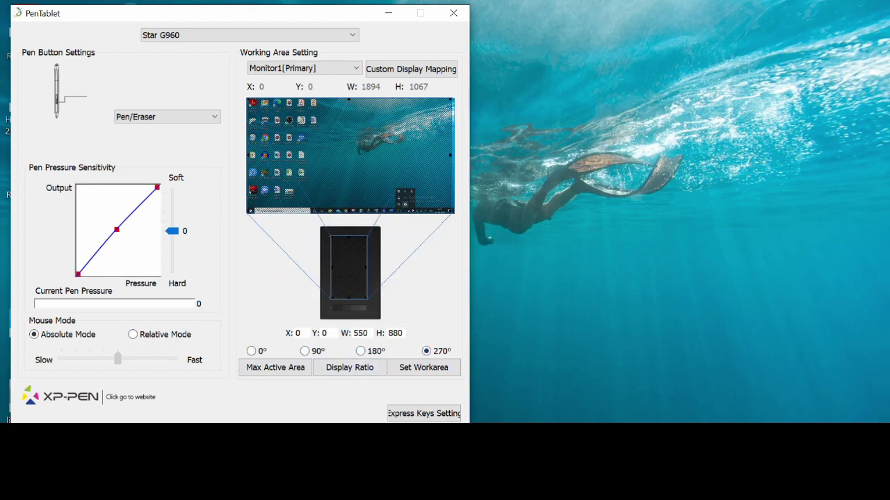
pyautogui.click(251, 352)
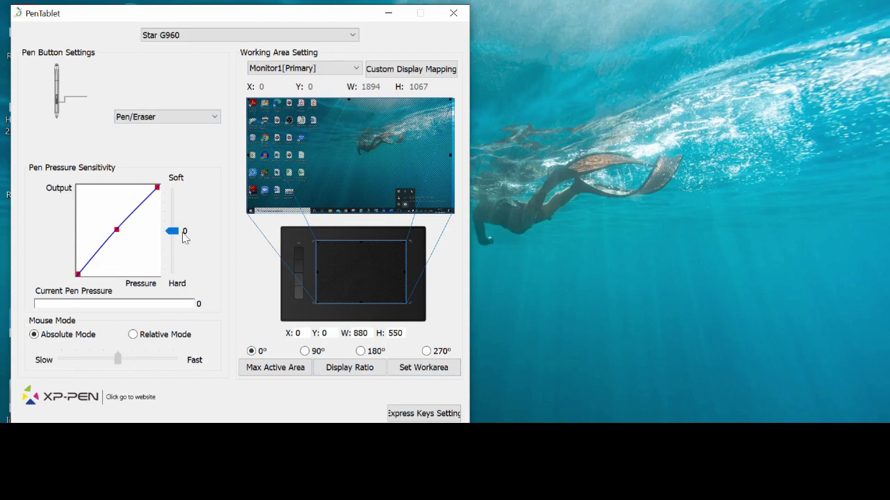
pyautogui.click(277, 367)
# View the K1–K4 express key shortcuts, then close that dialog and PenTablet unchanged.
pyautogui.click(410, 415)
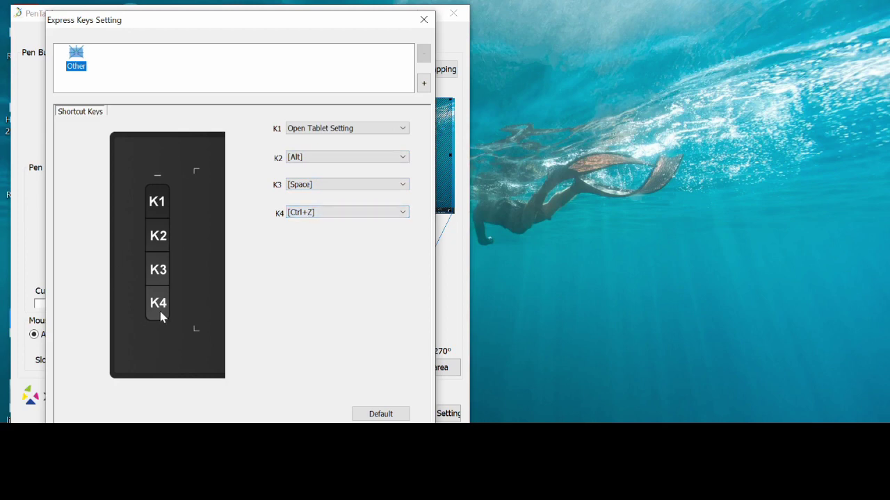
pyautogui.press('Escape')
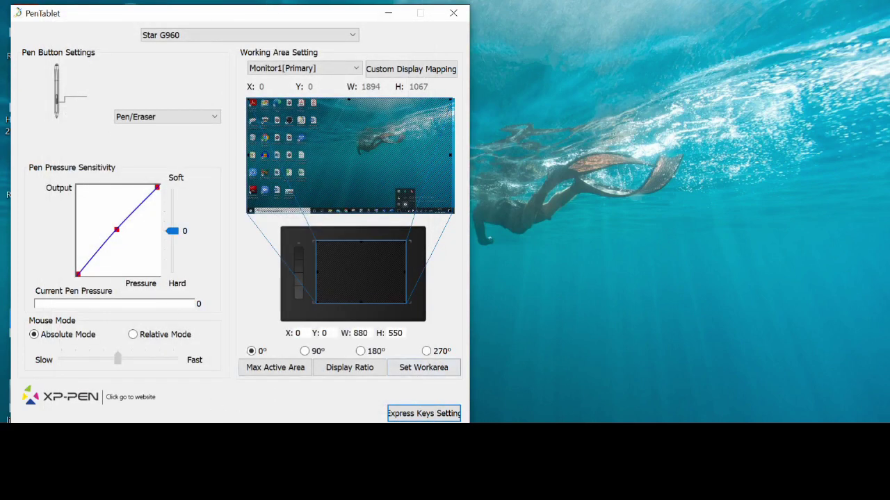
pyautogui.press('Escape')
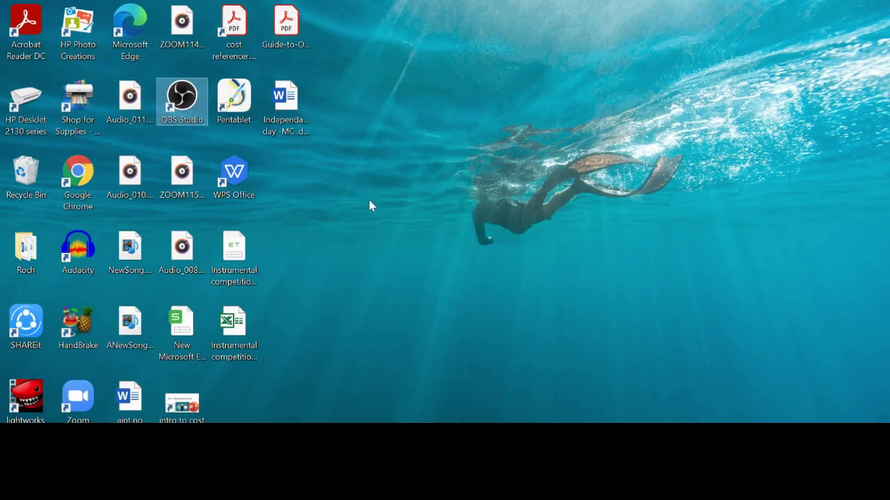
# Open intro to cost accounts.pptx maximized and insert a blank first slide.
pyautogui.doubleClick(184, 406)
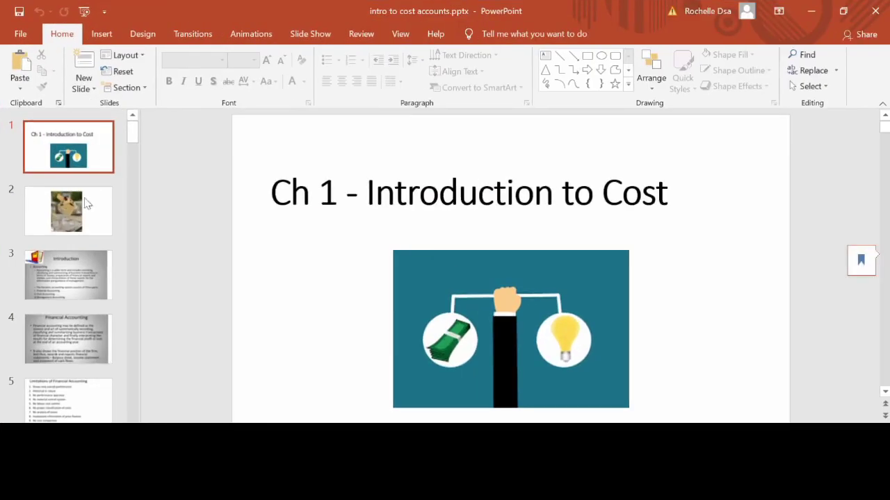
pyautogui.click(80, 133)
pyautogui.press('Return')
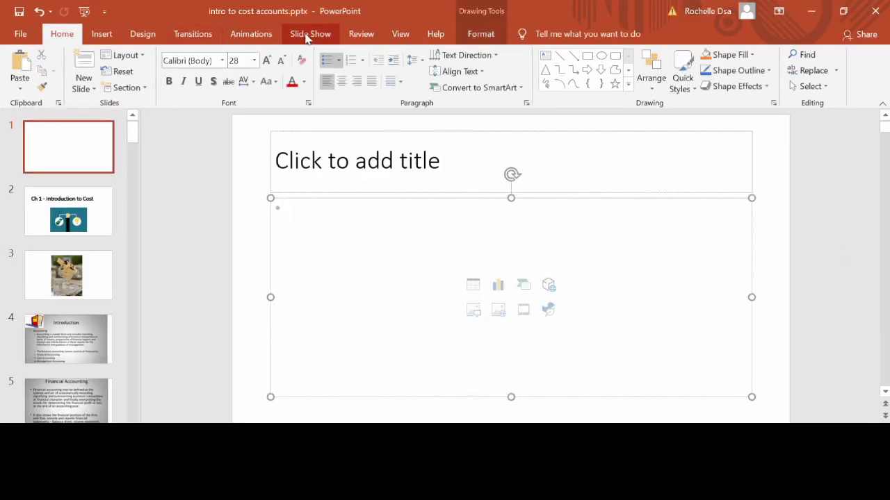
pyautogui.click(364, 35)
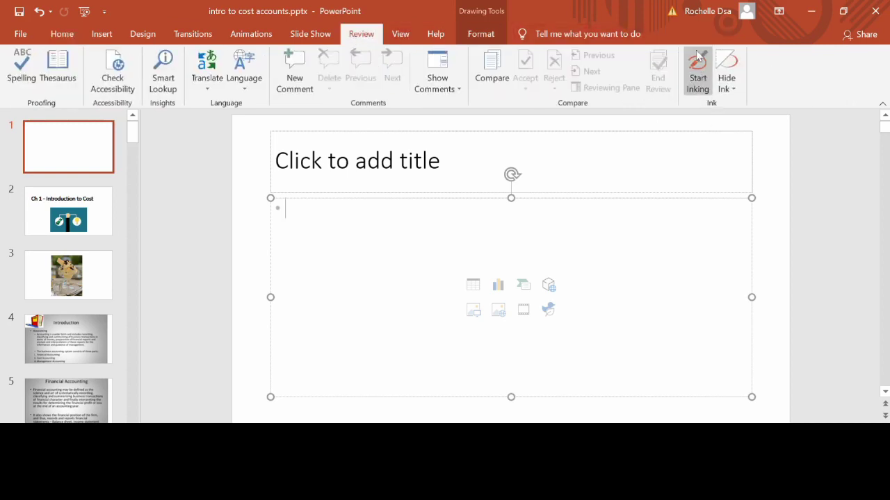
# Start inking with the red pen set to 3 pt thickness.
pyautogui.click(697, 72)
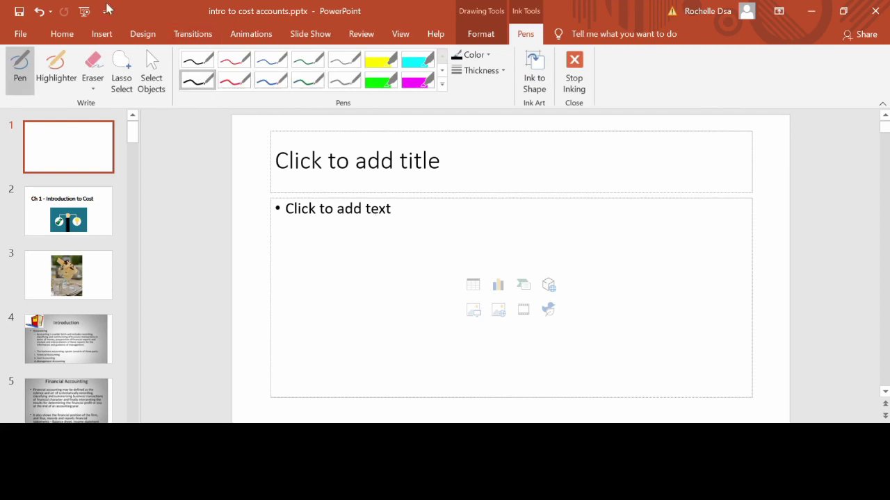
pyautogui.click(230, 85)
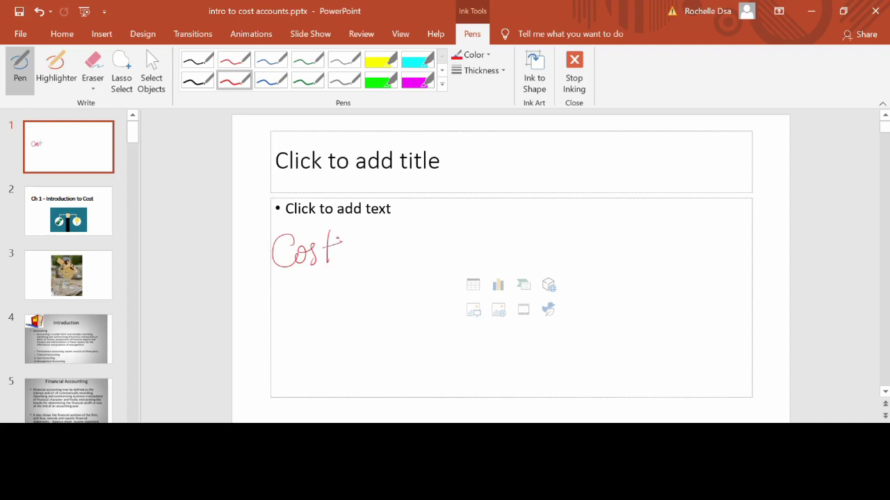
pyautogui.click(479, 70)
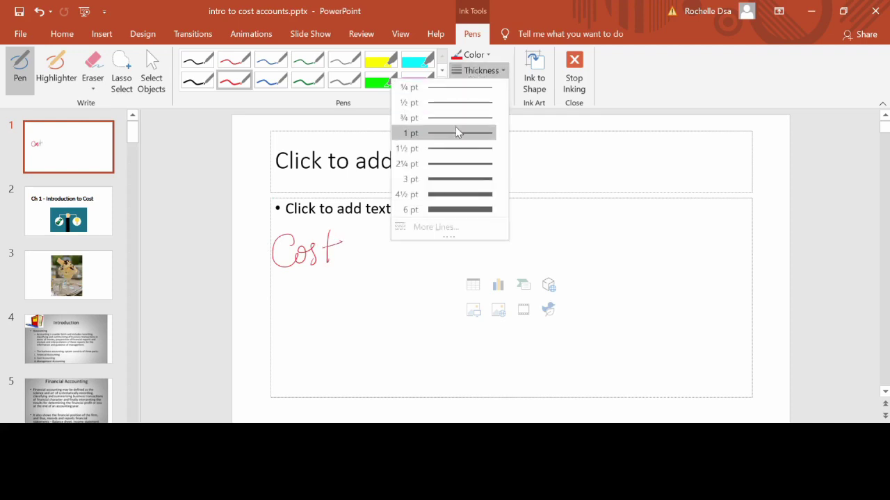
pyautogui.click(450, 182)
# Handwrite 'A/C' in red ink and circle it.
pyautogui.moveTo(412, 268)
pyautogui.mouseDown()
pyautogui.moveTo(437, 270)
pyautogui.moveTo(438, 257)
pyautogui.mouseUp()
pyautogui.moveTo(445, 229); pyautogui.dragTo(442, 278)
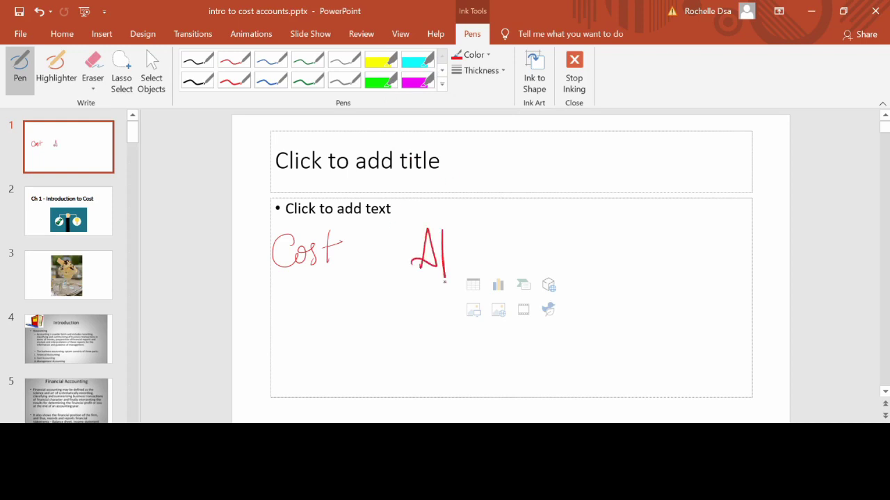
pyautogui.moveTo(475, 235); pyautogui.dragTo(487, 256)
pyautogui.moveTo(497, 205); pyautogui.dragTo(486, 205)
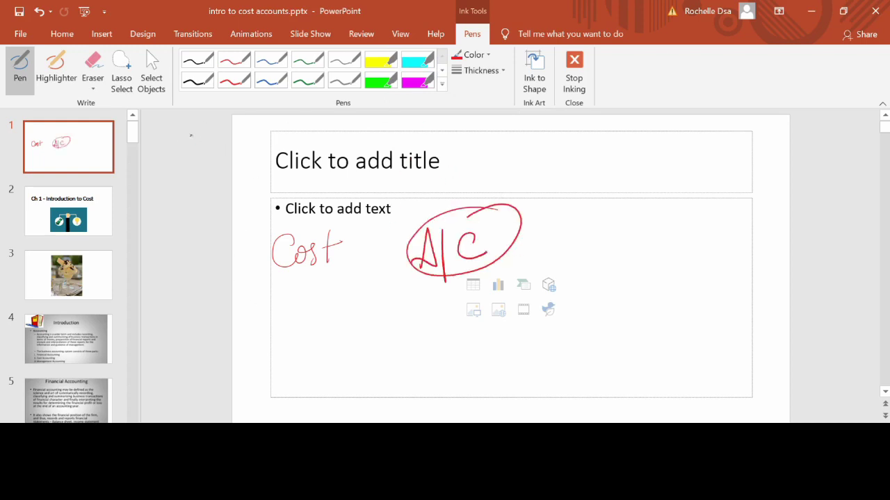
# Draw three yellow highlighter strokes across the slide's title and Cost handwriting.
pyautogui.click(57, 68)
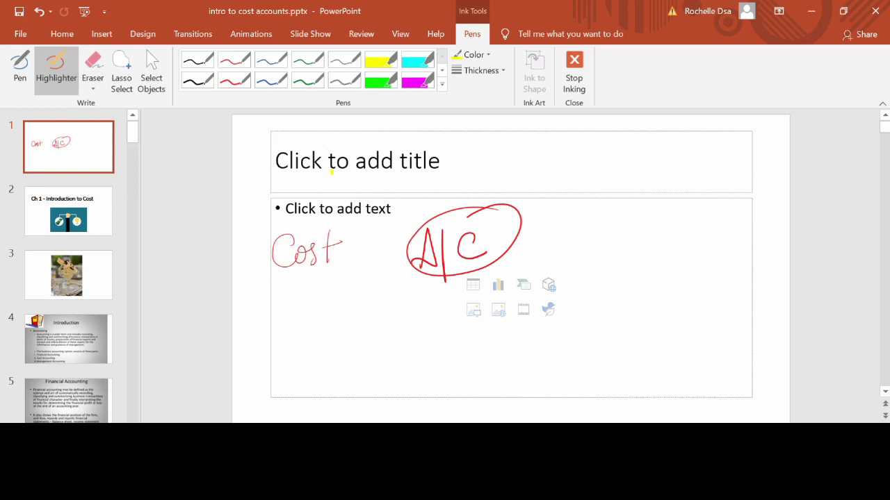
pyautogui.moveTo(290, 240); pyautogui.dragTo(434, 196)
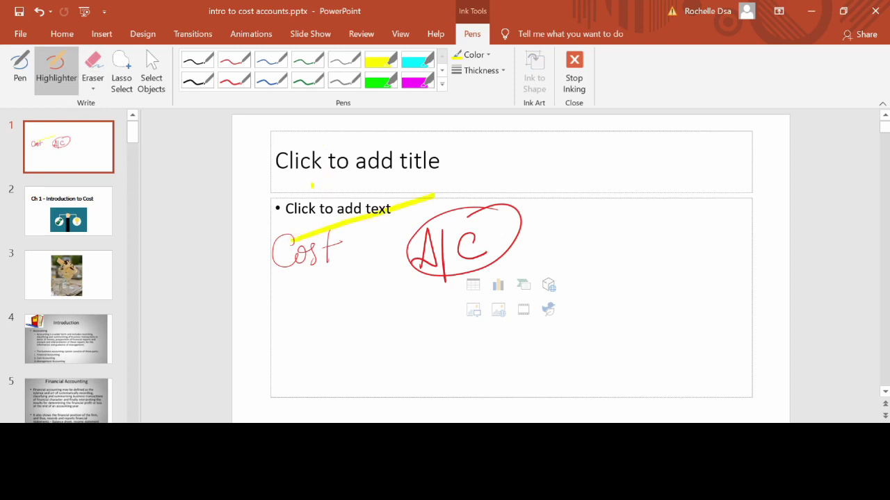
pyautogui.moveTo(312, 186); pyautogui.dragTo(401, 162)
pyautogui.moveTo(330, 258); pyautogui.dragTo(401, 222)
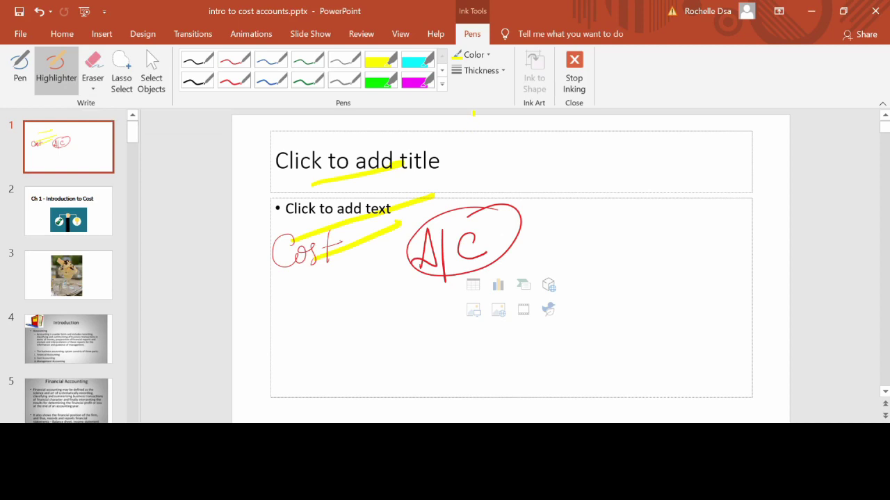
# Erase the ink from the slide, stop inking, and show the desktop.
pyautogui.click(426, 233)
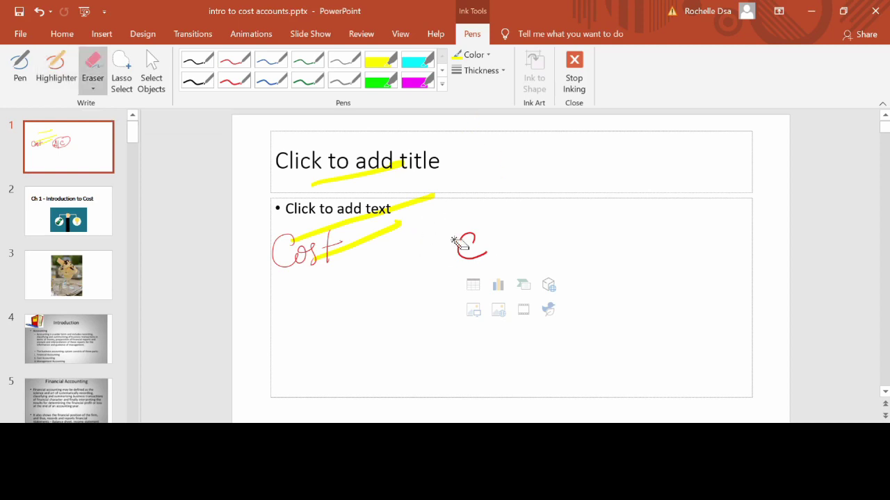
pyautogui.moveTo(438, 254)
pyautogui.mouseDown()
pyautogui.moveTo(471, 202)
pyautogui.moveTo(364, 248)
pyautogui.moveTo(369, 232)
pyautogui.moveTo(340, 230)
pyautogui.mouseUp()
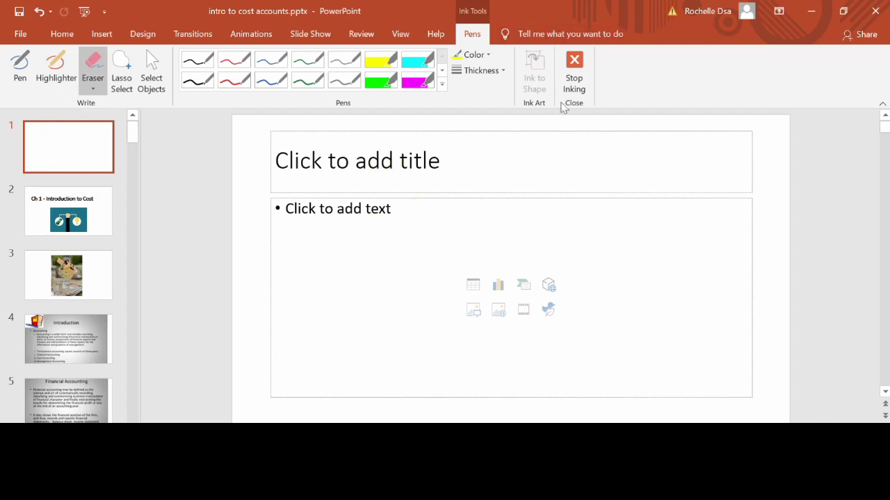
pyautogui.click(575, 64)
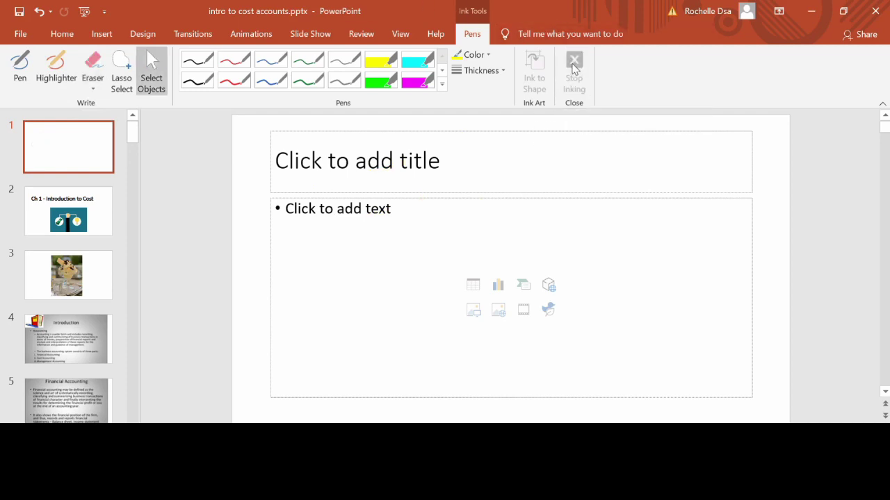
pyautogui.press('super+d')
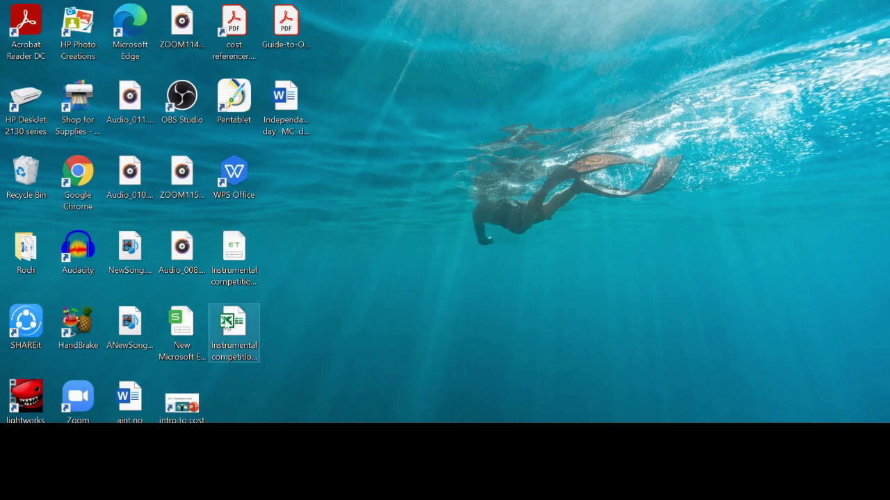
# Open the Excel workbook and start inking with a thicker blue pen.
pyautogui.doubleClick(233, 330)
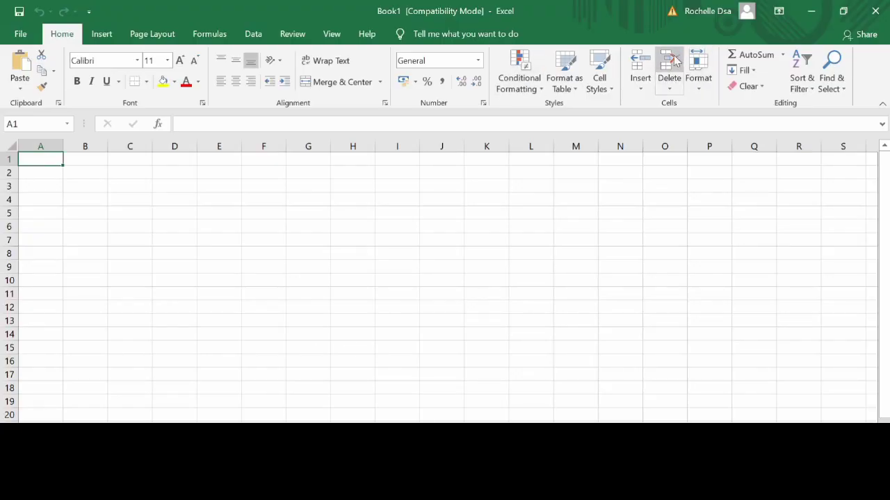
pyautogui.click(287, 34)
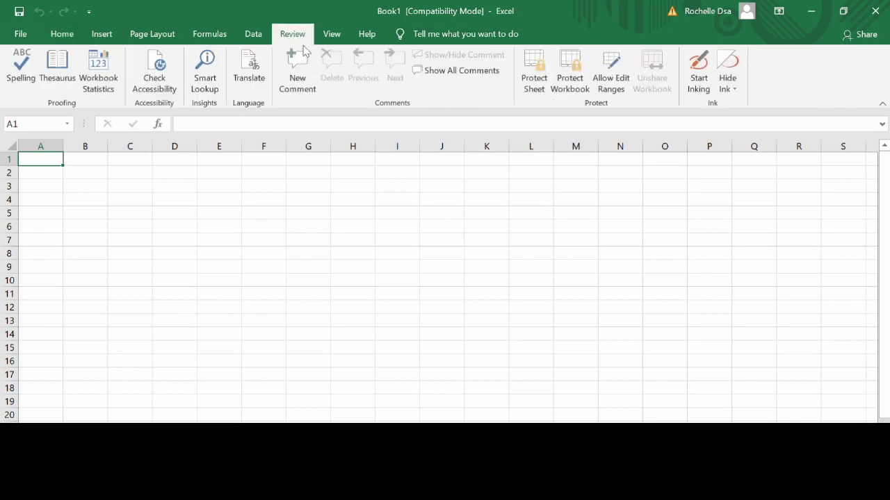
pyautogui.click(699, 83)
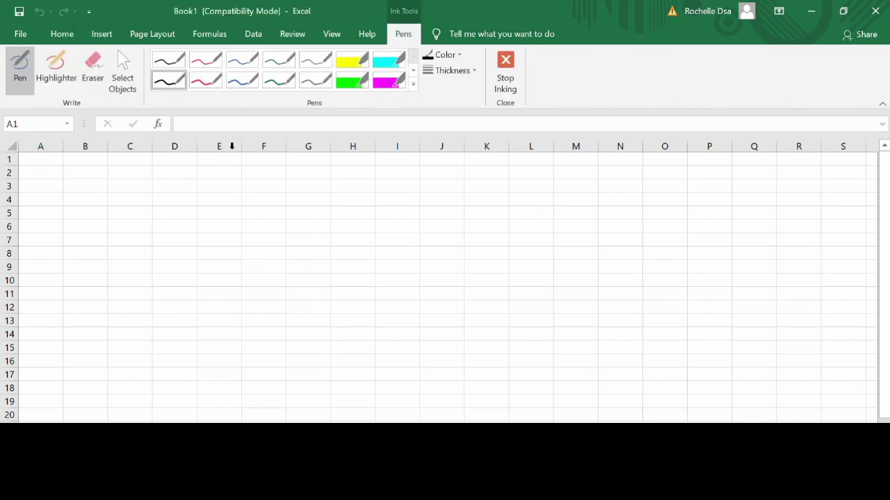
pyautogui.click(242, 81)
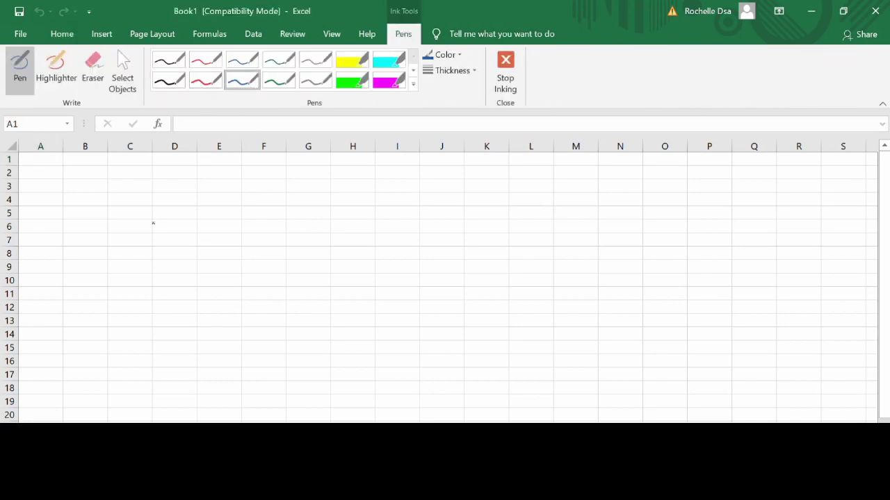
pyautogui.click(437, 70)
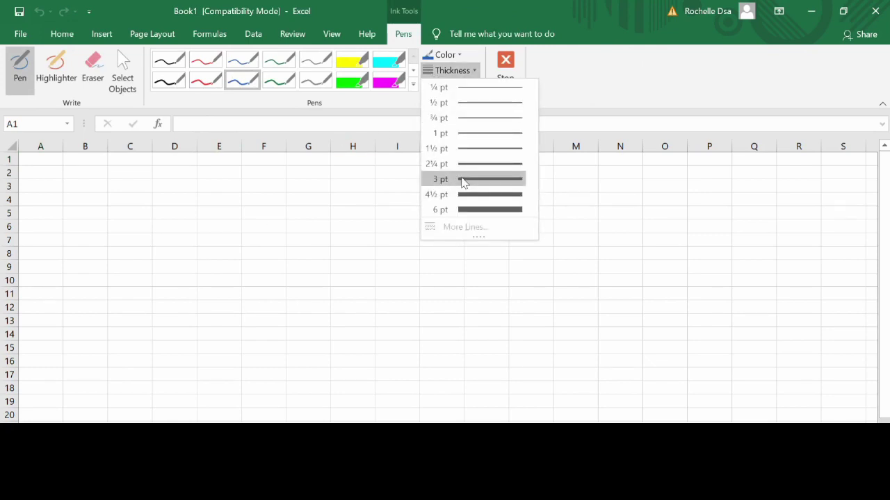
pyautogui.click(463, 181)
# Handwrite 'Cost A/c' underlined in blue, then erase the ink.
pyautogui.moveTo(175, 243)
pyautogui.mouseDown()
pyautogui.moveTo(222, 264)
pyautogui.moveTo(246, 232)
pyautogui.mouseUp()
pyautogui.moveTo(255, 245)
pyautogui.mouseDown()
pyautogui.moveTo(274, 209)
pyautogui.moveTo(297, 245)
pyautogui.mouseUp()
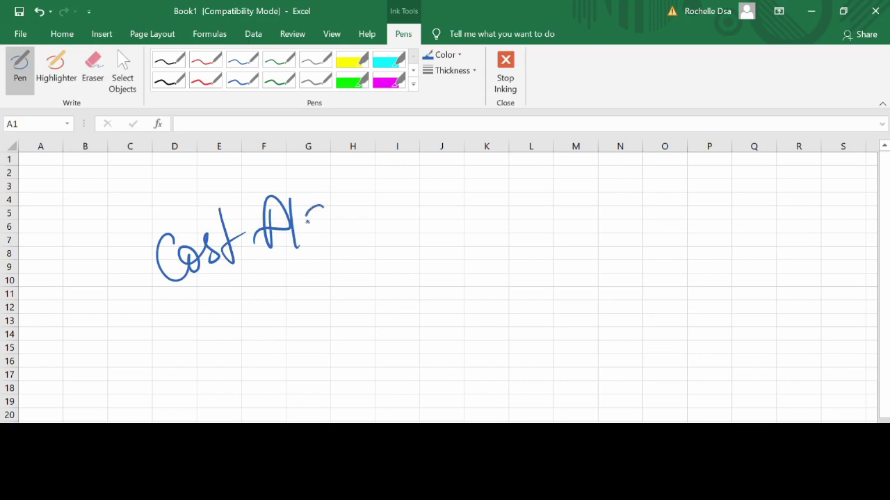
pyautogui.moveTo(325, 207); pyautogui.dragTo(326, 224)
pyautogui.moveTo(153, 325)
pyautogui.mouseDown()
pyautogui.moveTo(330, 235)
pyautogui.moveTo(375, 222)
pyautogui.mouseUp()
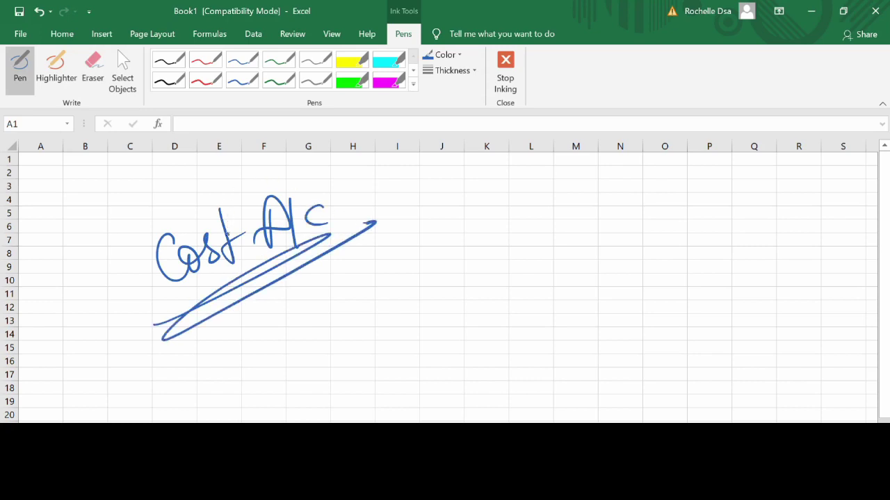
pyautogui.moveTo(230, 235)
pyautogui.mouseDown()
pyautogui.moveTo(223, 250)
pyautogui.moveTo(325, 212)
pyautogui.mouseUp()
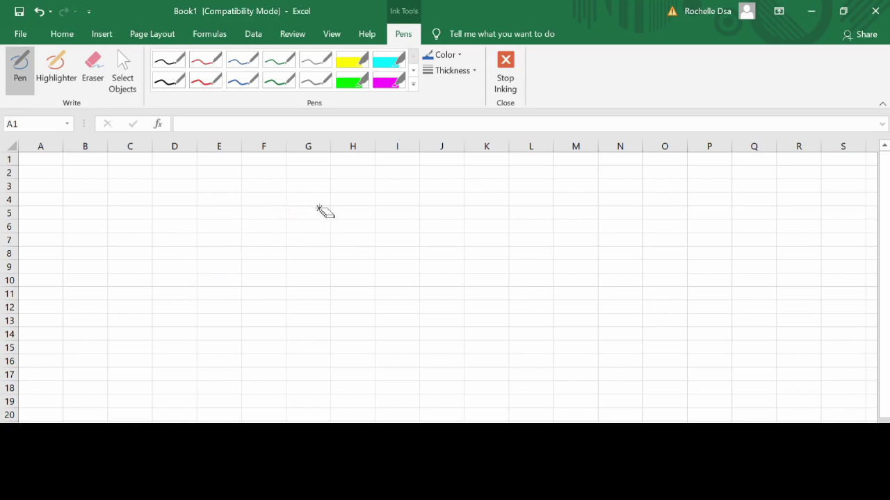
pyautogui.click(93, 69)
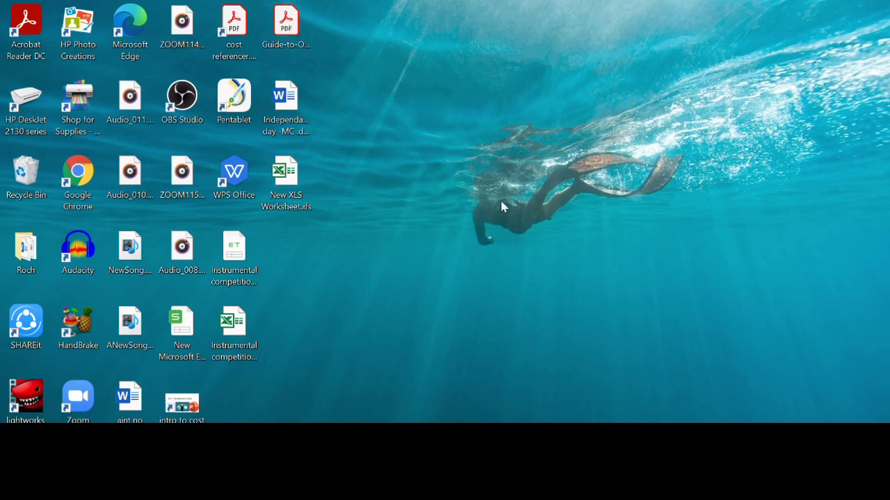
# Open Guide-to-Online-Teaching.pdf from the desktop with WPS Office.
pyautogui.rightClick(285, 28)
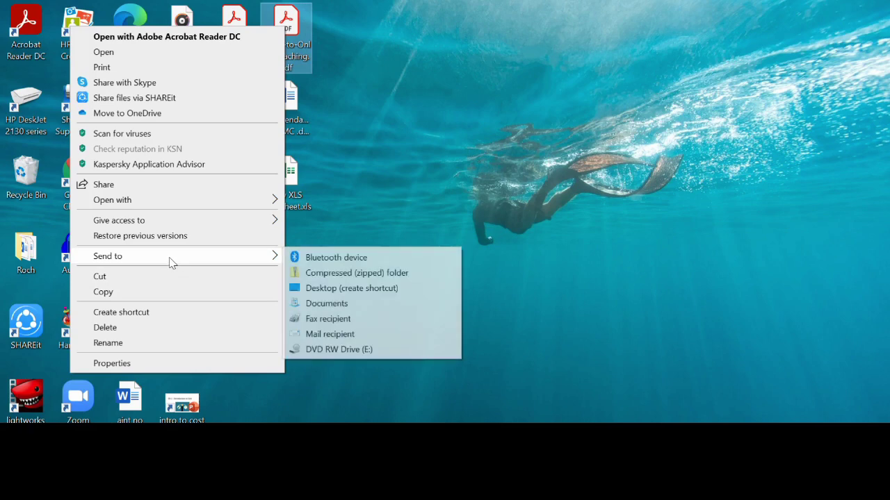
pyautogui.moveTo(112, 201)
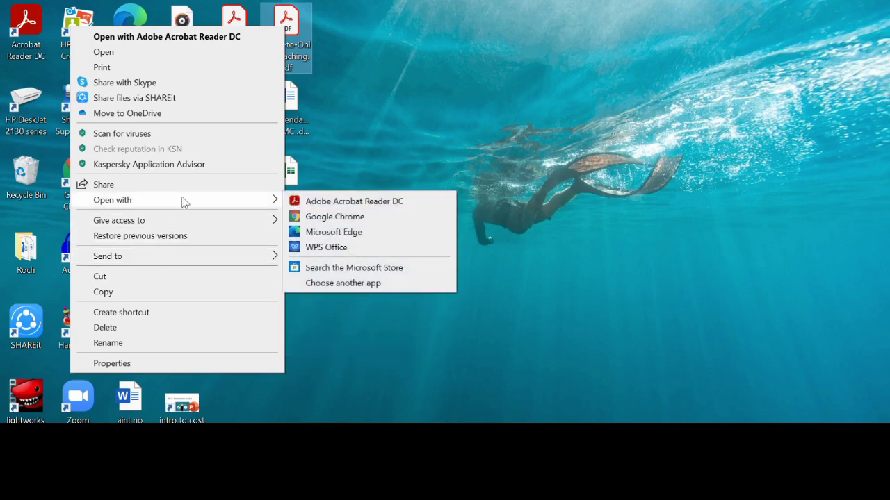
pyautogui.click(339, 252)
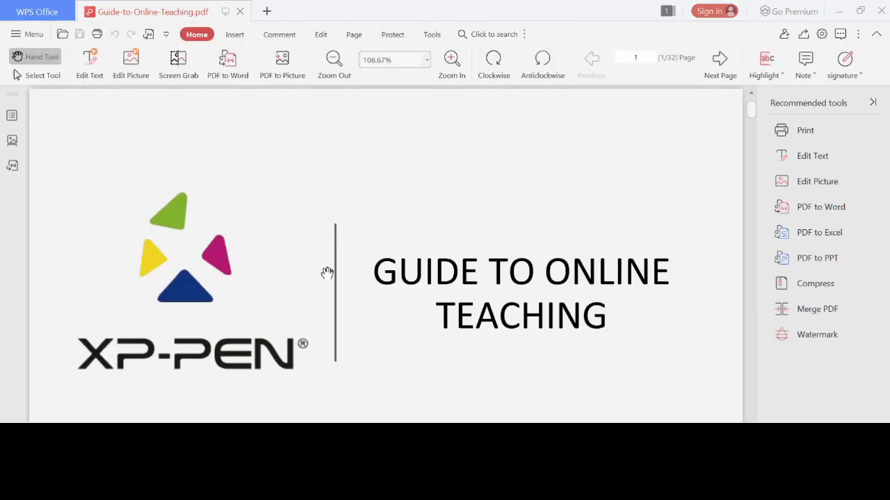
# Set the Graffiti drawing line to a thicker width and red colour.
pyautogui.click(235, 34)
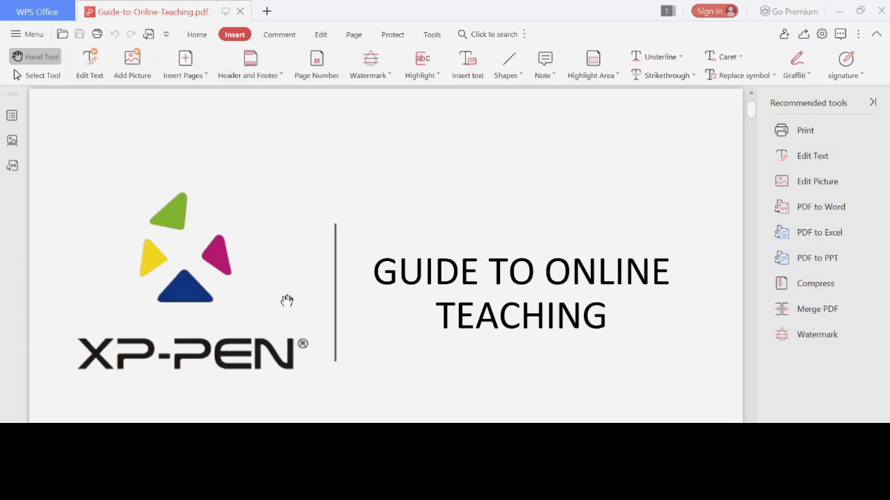
pyautogui.click(808, 75)
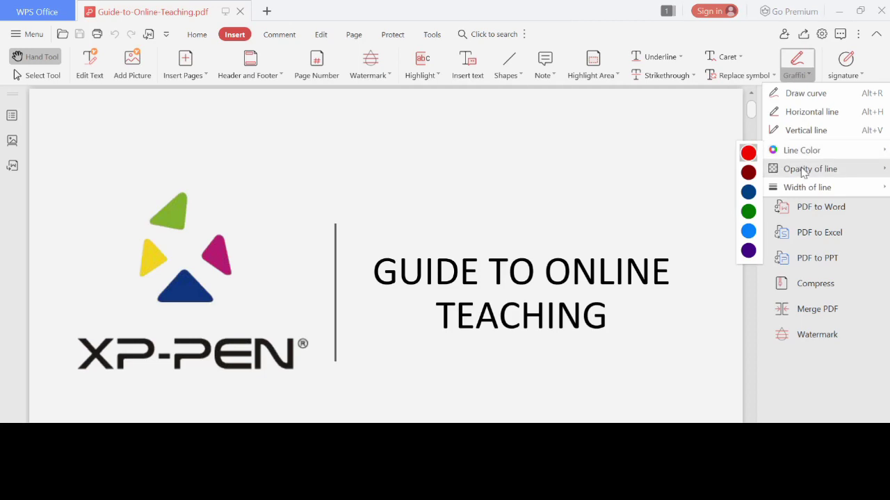
pyautogui.moveTo(806, 187)
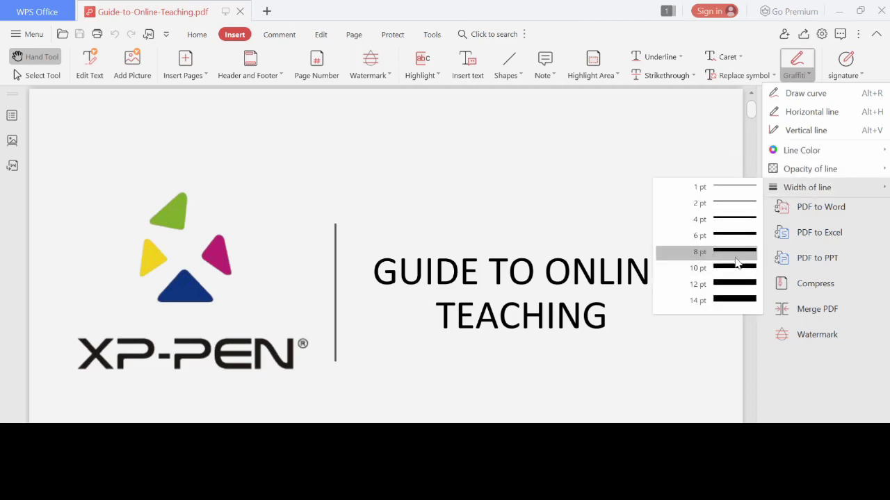
pyautogui.click(740, 251)
pyautogui.click(799, 79)
pyautogui.click(803, 78)
pyautogui.moveTo(801, 150)
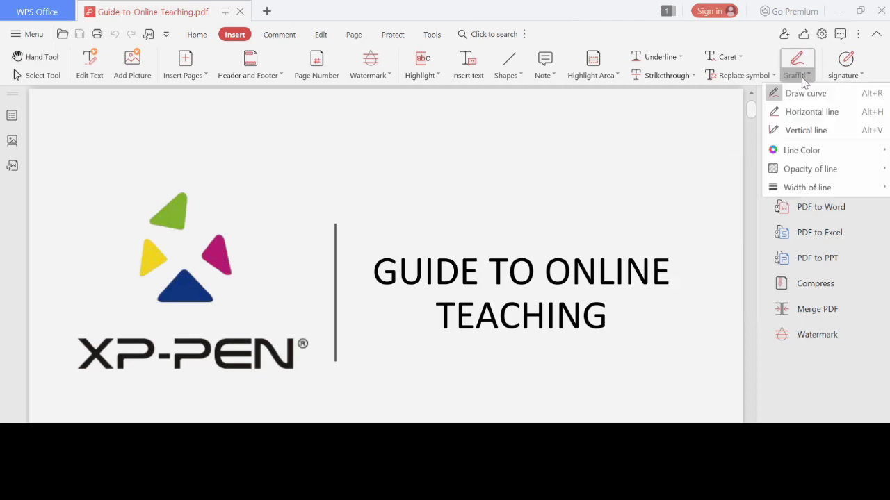
pyautogui.click(748, 153)
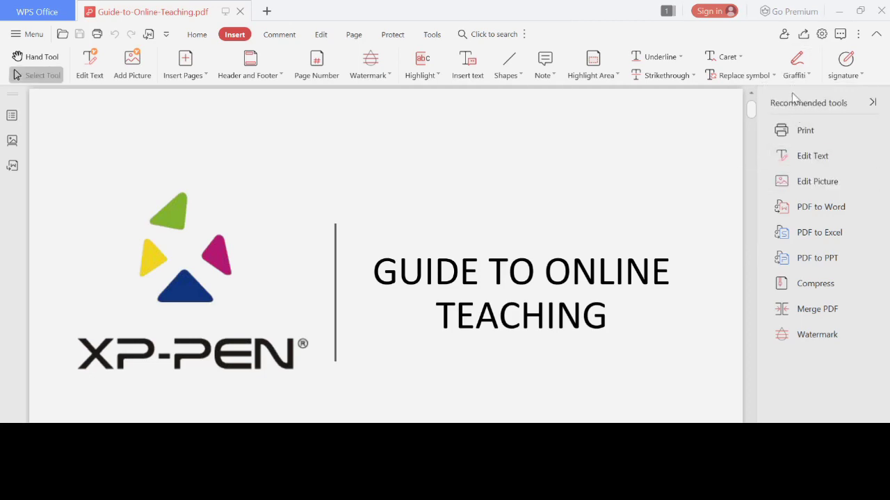
# Draw a red freehand circle around the GUIDE TO ONLINE TEACHING title.
pyautogui.click(807, 78)
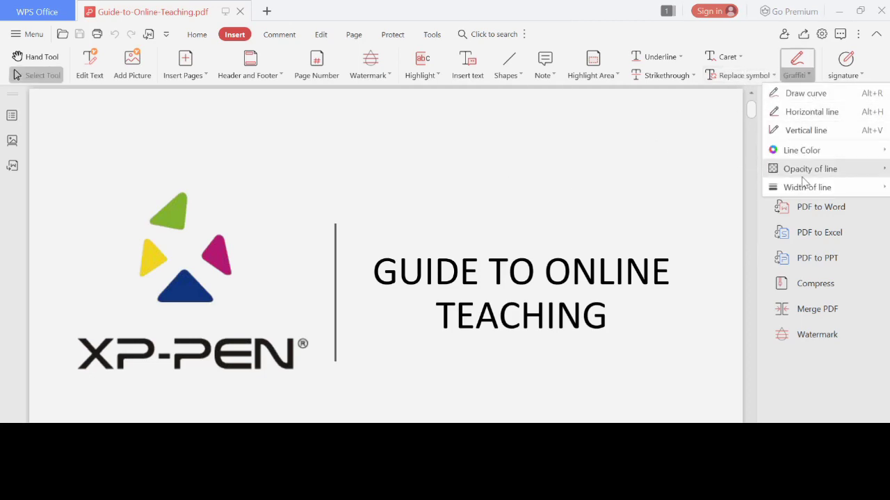
pyautogui.click(799, 91)
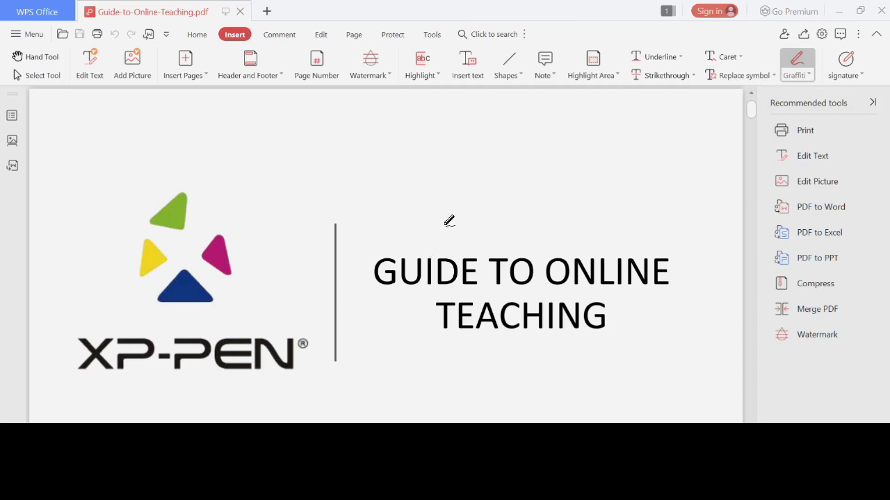
pyautogui.moveTo(431, 221)
pyautogui.mouseDown()
pyautogui.moveTo(519, 301)
pyautogui.moveTo(473, 206)
pyautogui.moveTo(436, 232)
pyautogui.mouseUp()
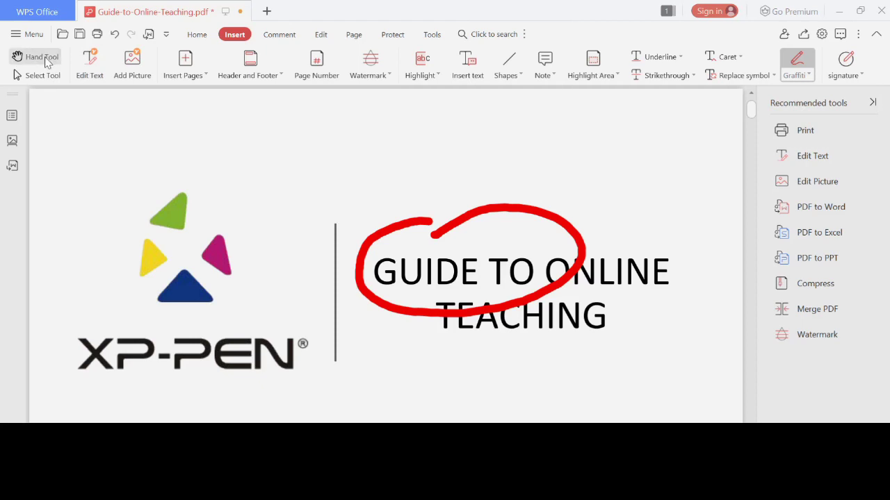
pyautogui.click(46, 58)
# On the contents page, draw red check marks beside Setting up and Pre-Class Tips.
pyautogui.moveTo(376, 350)
pyautogui.mouseDown()
pyautogui.moveTo(359, 148)
pyautogui.moveTo(393, 179)
pyautogui.mouseUp()
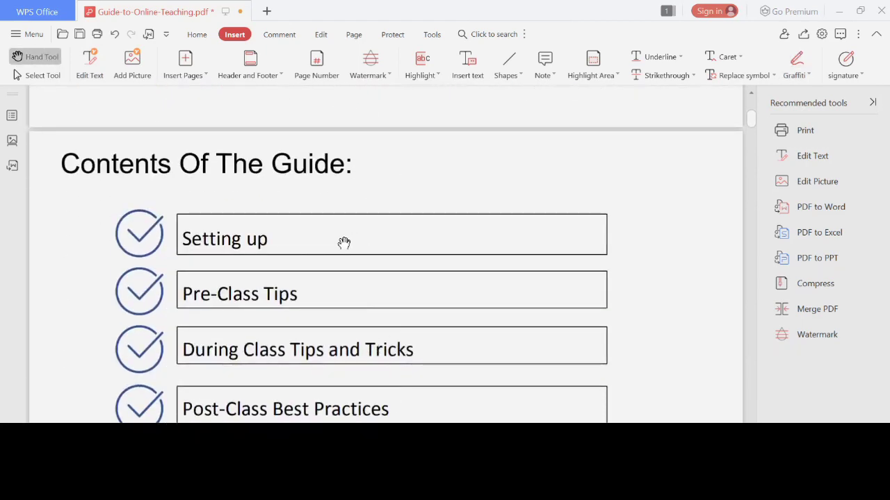
pyautogui.click(806, 75)
pyautogui.click(803, 90)
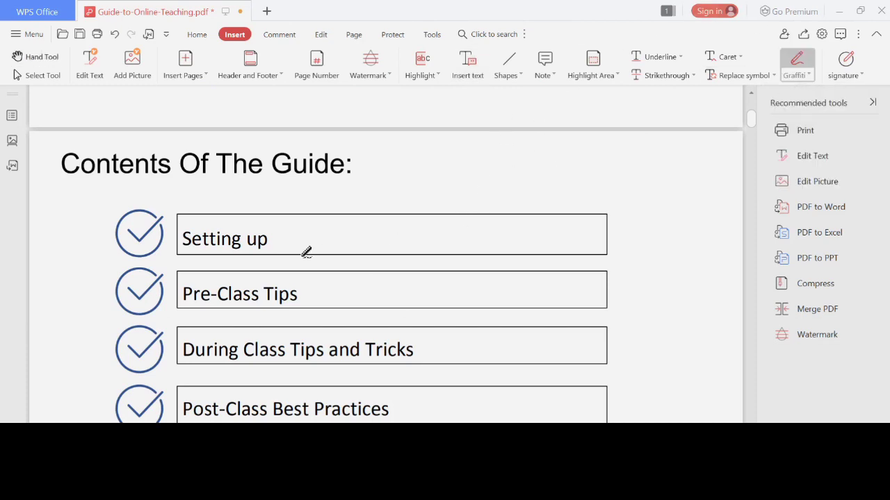
pyautogui.moveTo(282, 252)
pyautogui.mouseDown()
pyautogui.moveTo(291, 259)
pyautogui.moveTo(393, 186)
pyautogui.mouseUp()
pyautogui.moveTo(374, 295)
pyautogui.mouseDown()
pyautogui.moveTo(417, 292)
pyautogui.moveTo(497, 236)
pyautogui.mouseUp()
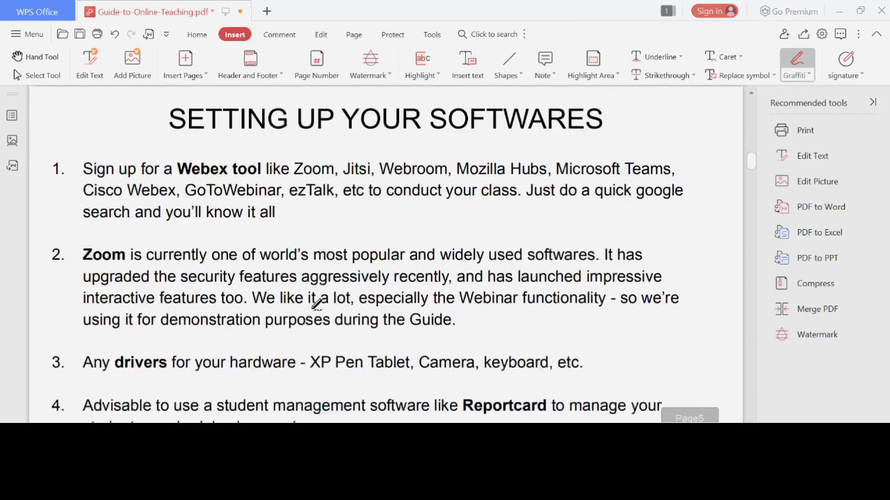
# Drag the scrollbar down to page 31, the XP Pen Non-Display Tablets page.
pyautogui.scroll(-2, 334, 292)
pyautogui.scroll(3, 351, 280)
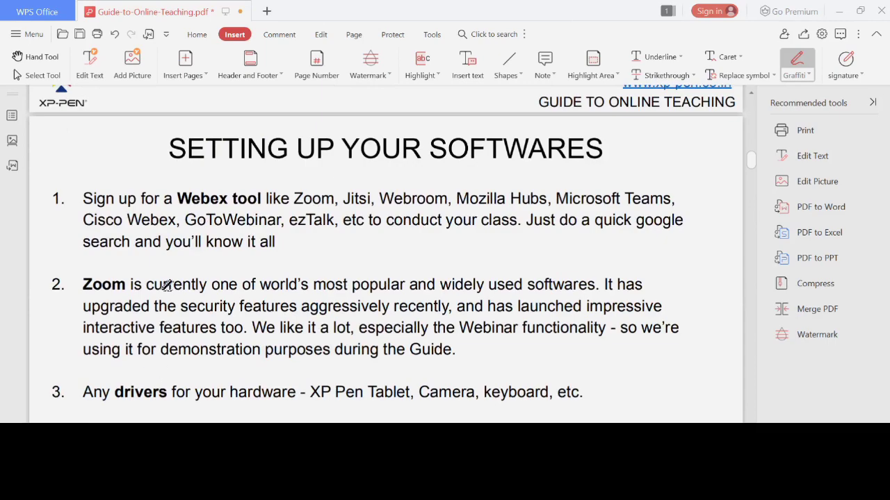
pyautogui.moveTo(750, 159); pyautogui.dragTo(752, 220)
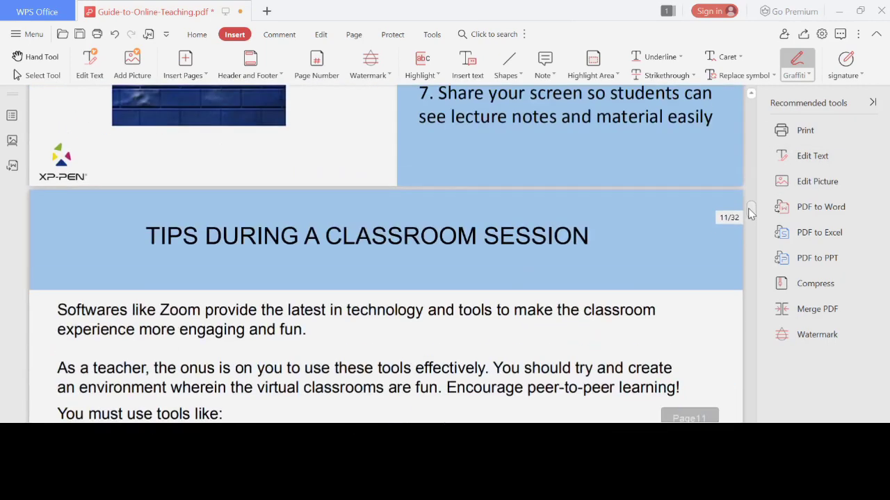
pyautogui.moveTo(751, 219); pyautogui.dragTo(751, 410)
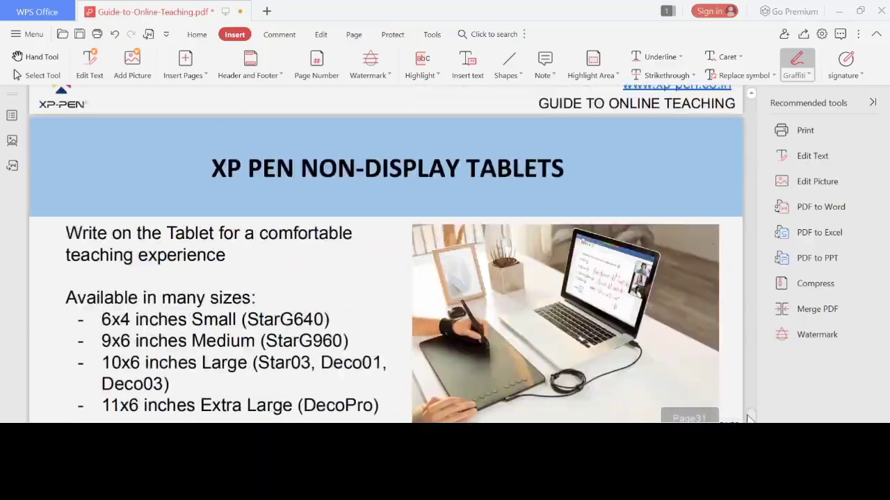